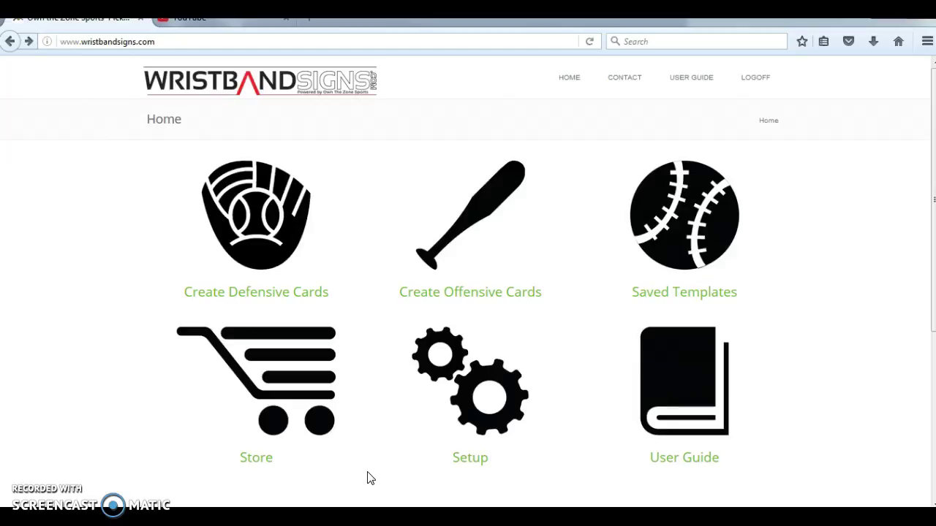
Go from the WristbandSigns.com home page into the Setup area.
click(424, 434)
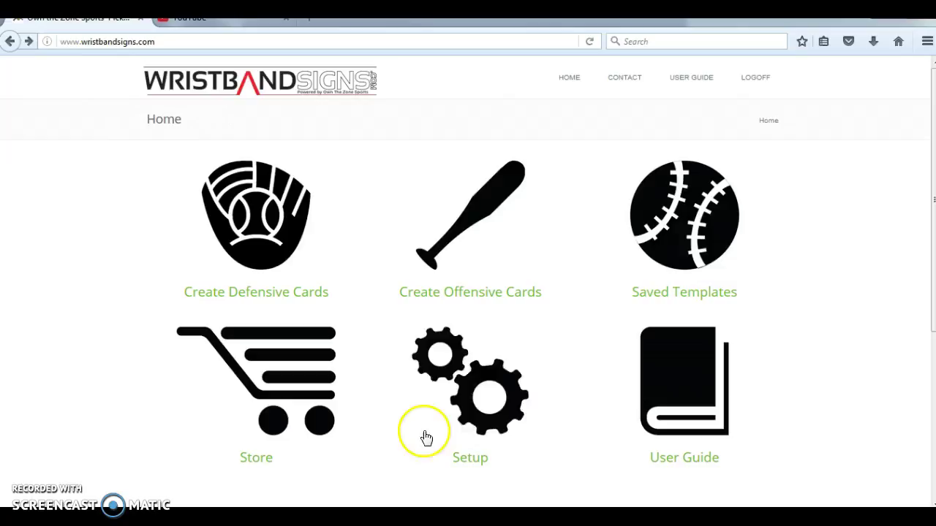
Start the Setup Wizard, confirm the Baseball, Wristband University, Champions details, and continue.
click(466, 416)
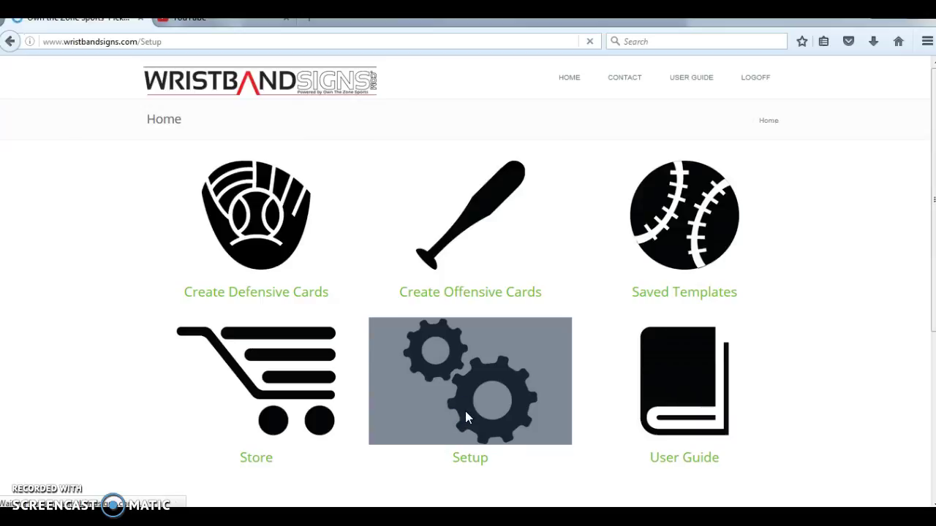
click(480, 244)
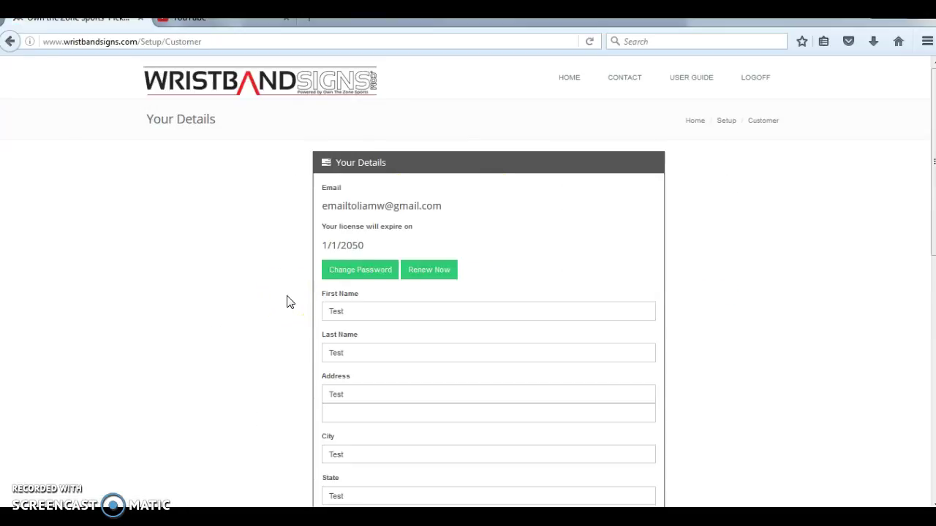
scroll(289, 302, down, 3)
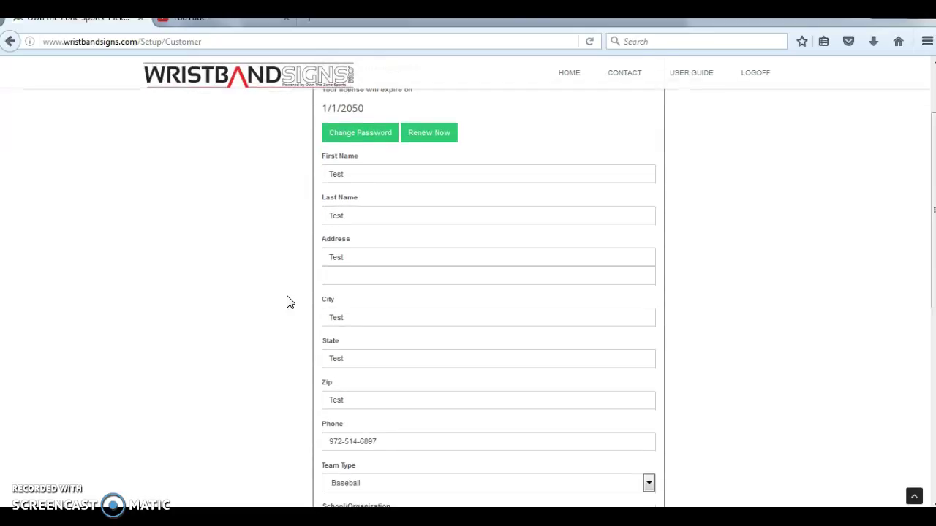
scroll(288, 302, down, 3)
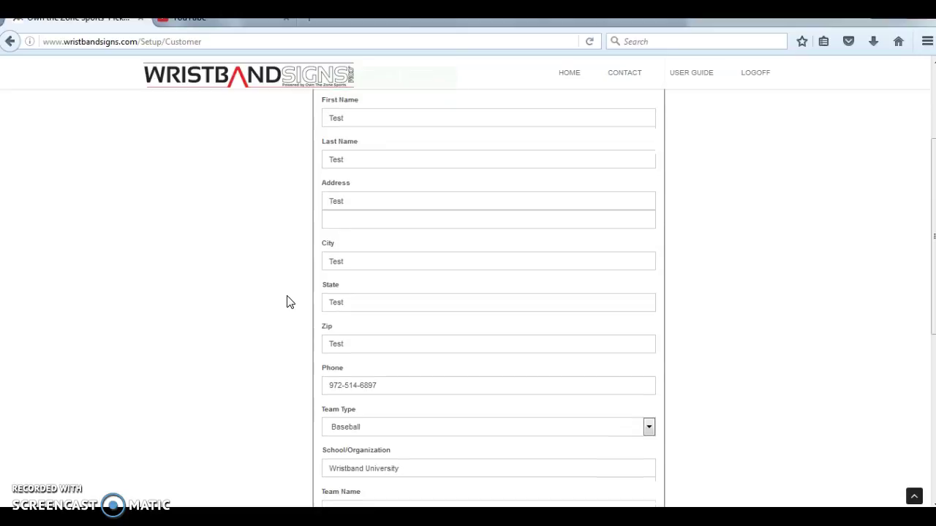
scroll(289, 302, down, 2)
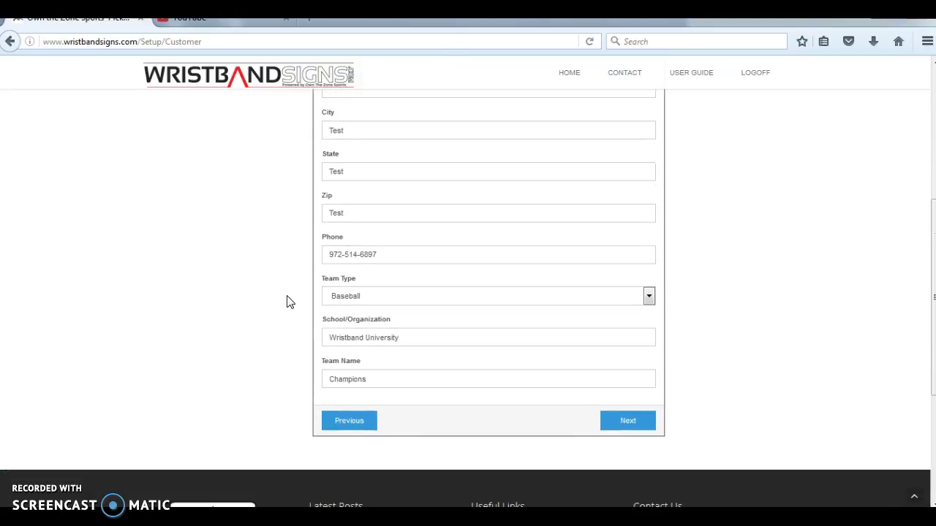
scroll(290, 302, down, 1)
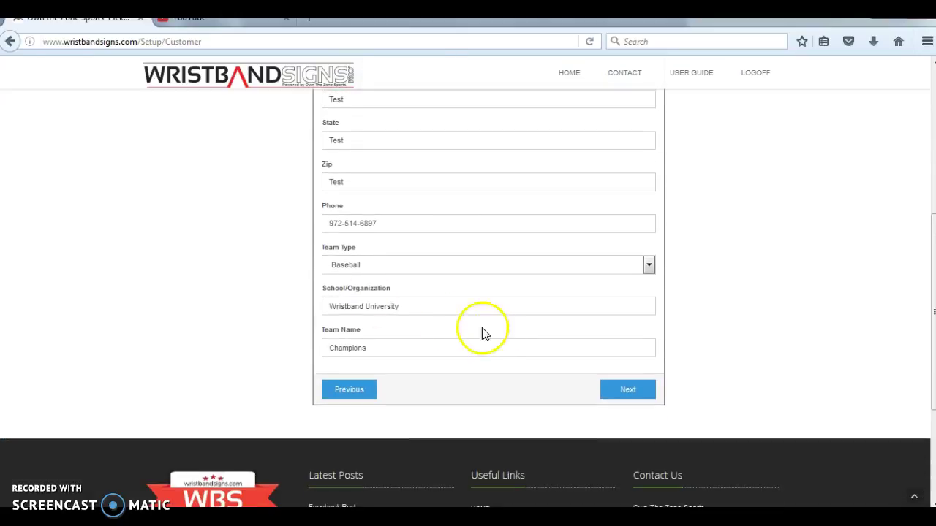
click(636, 394)
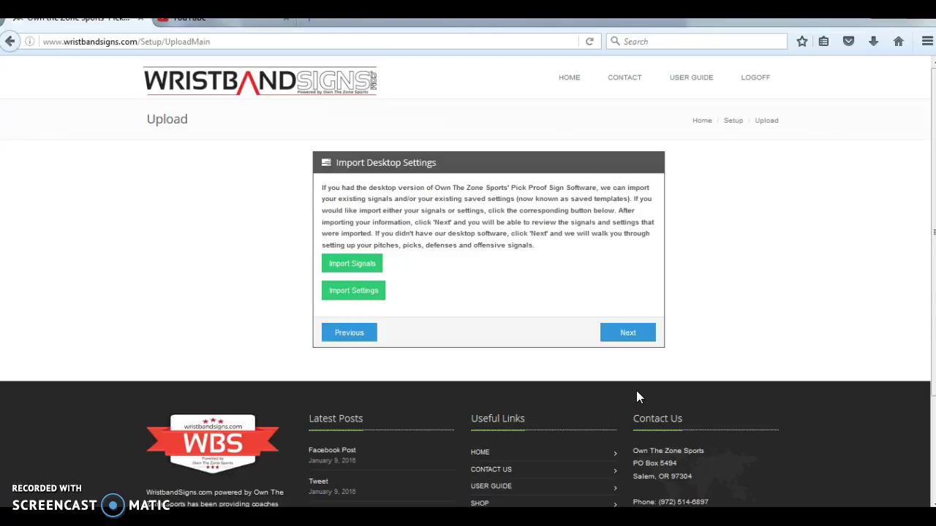
Skip importing desktop signals and settings and move toward the Pitches page.
click(699, 337)
Review the ten default pitches, Fastball through Screwball, unchanged, and continue to Defensive Signs.
click(620, 333)
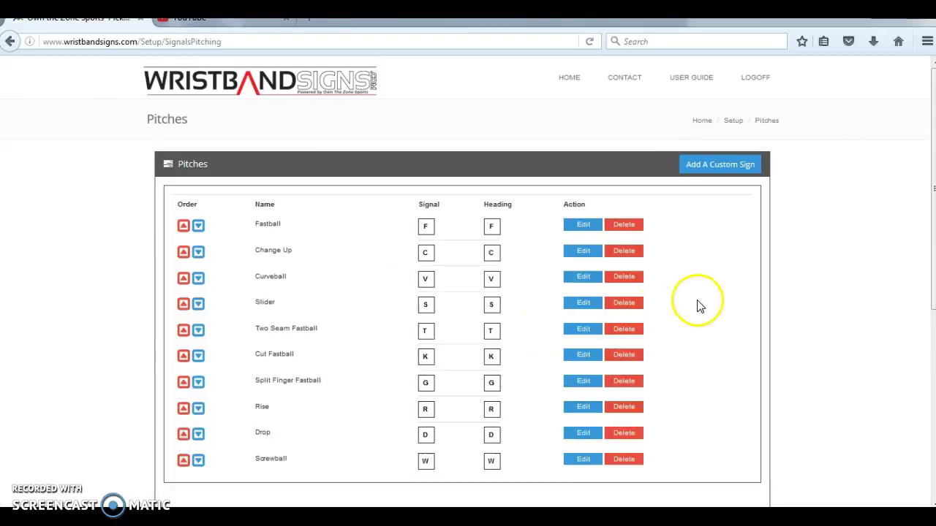
click(797, 276)
scroll(797, 279, down, 2)
scroll(797, 278, up, 2)
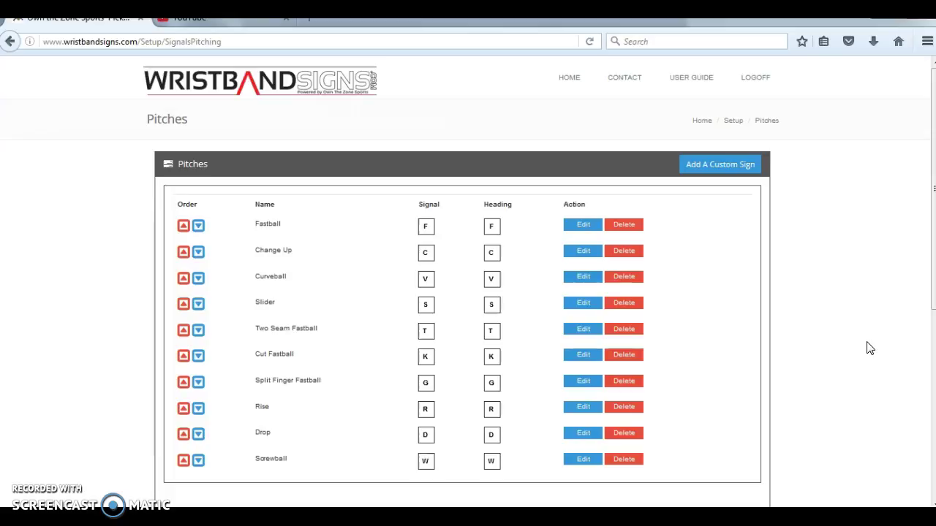
scroll(870, 348, down, 1)
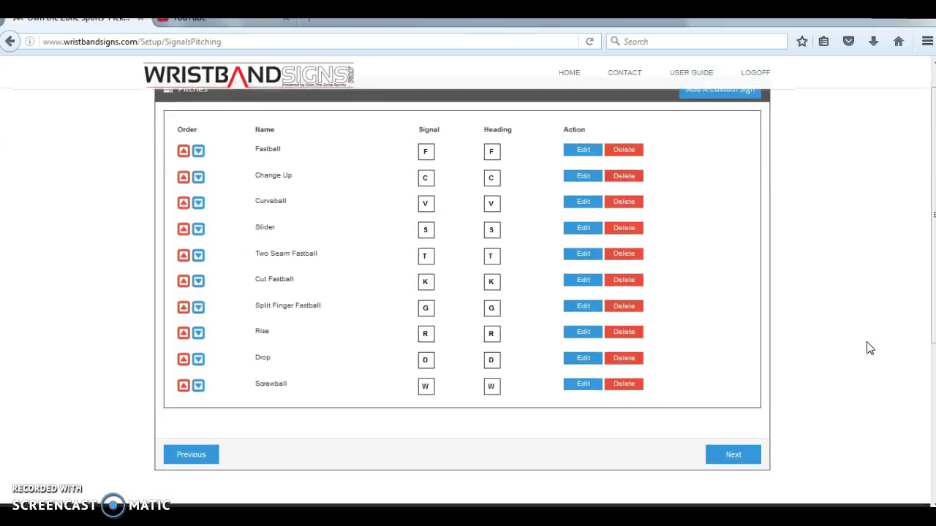
click(732, 457)
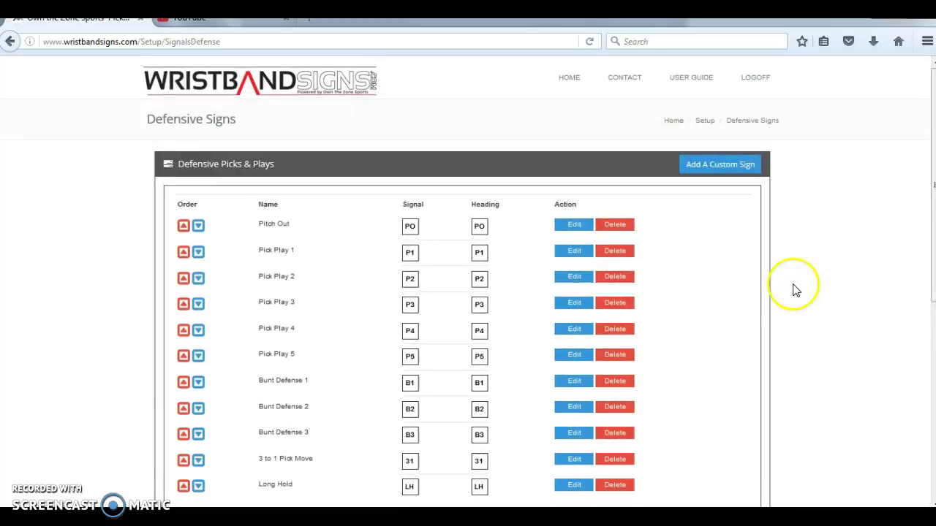
Leave the defensive list, Pitch Out through Long Hold, unchanged and continue to offensive signs.
scroll(736, 304, down, 2)
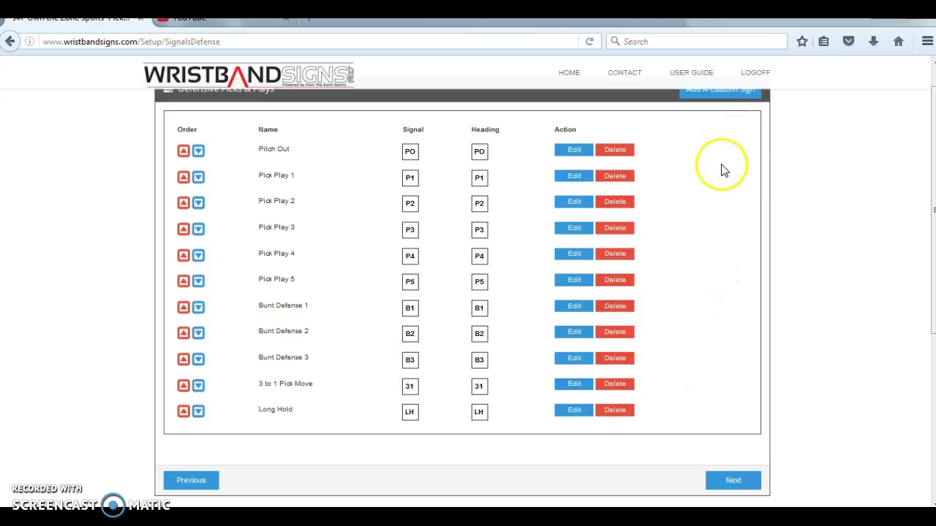
click(715, 482)
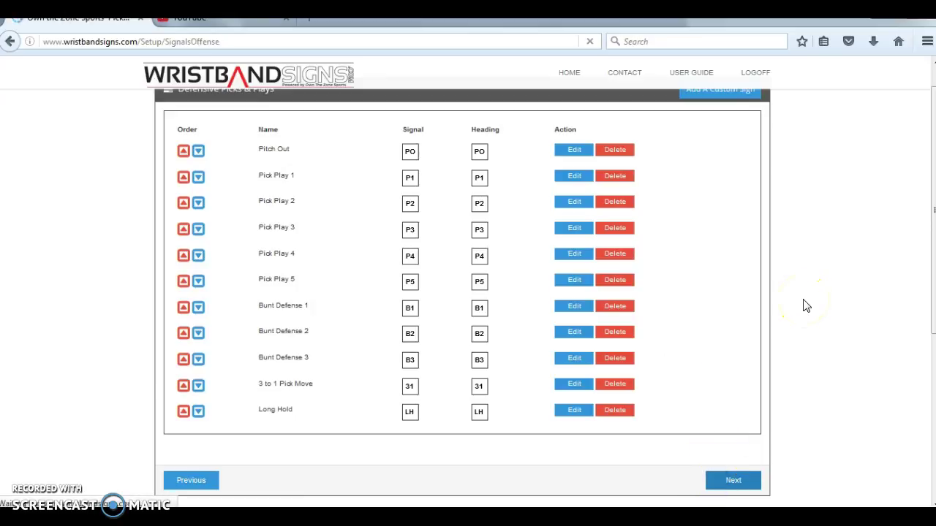
Review the offensive signs from Nothing (Dummy Sign) to Take Pitch, unchanged, and continue.
click(735, 304)
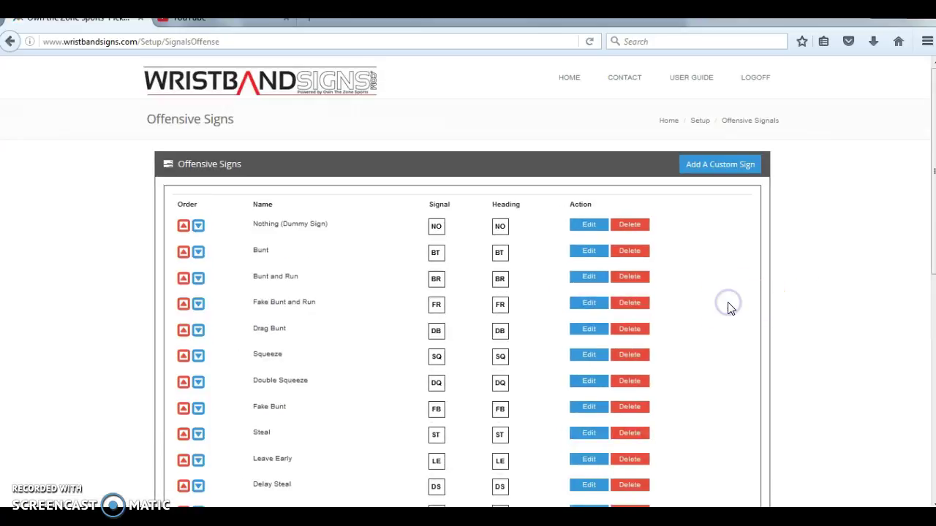
scroll(729, 307, down, 2)
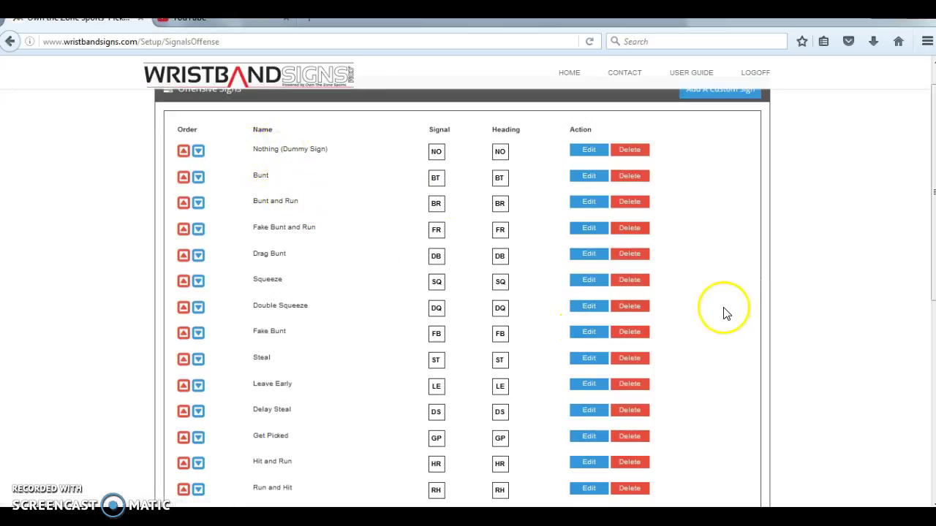
scroll(724, 313, down, 2)
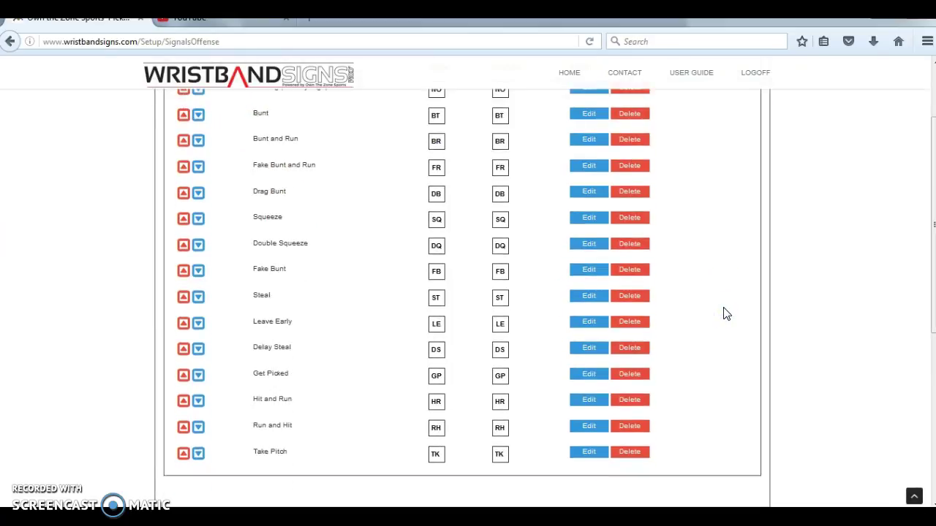
scroll(724, 313, down, 3)
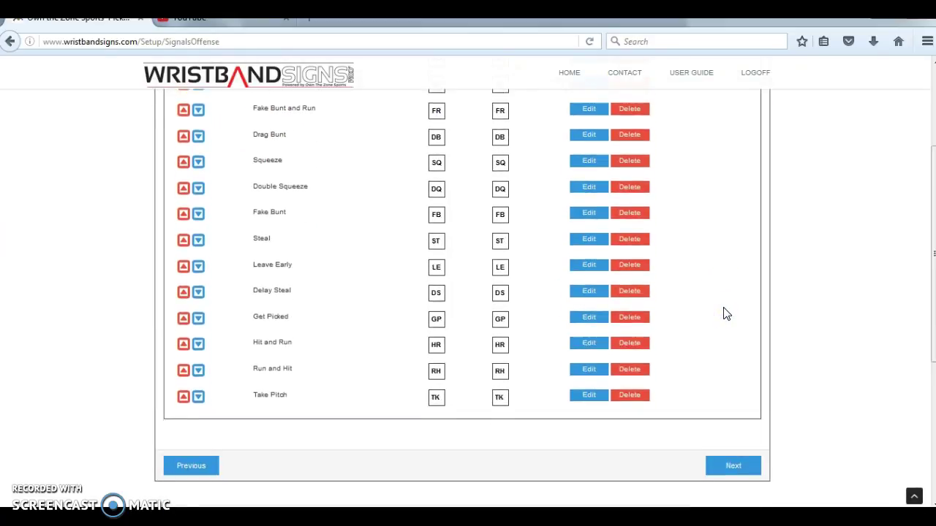
click(729, 433)
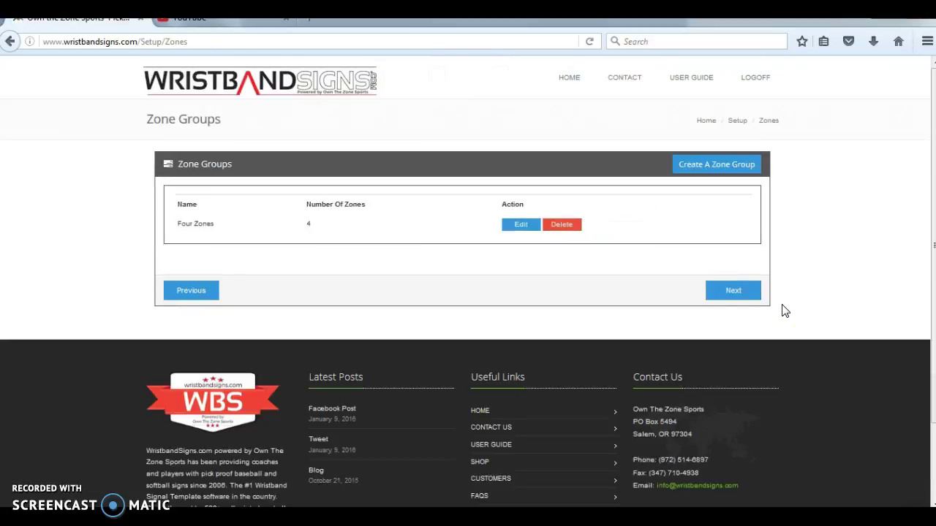
Keep the single Four Zones group with 4 zones and move on.
click(549, 281)
On Print Settings, keep PDF as the sign format and 216 signs per card.
click(731, 291)
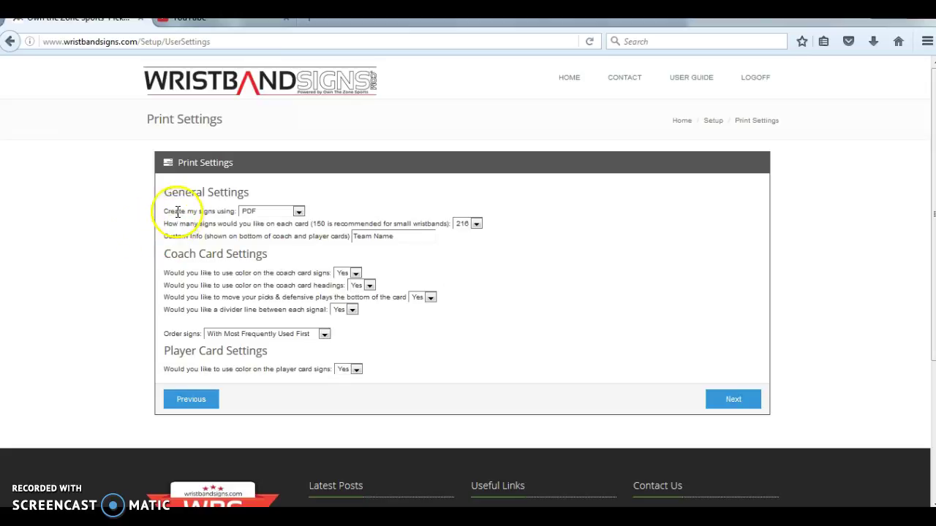
click(259, 212)
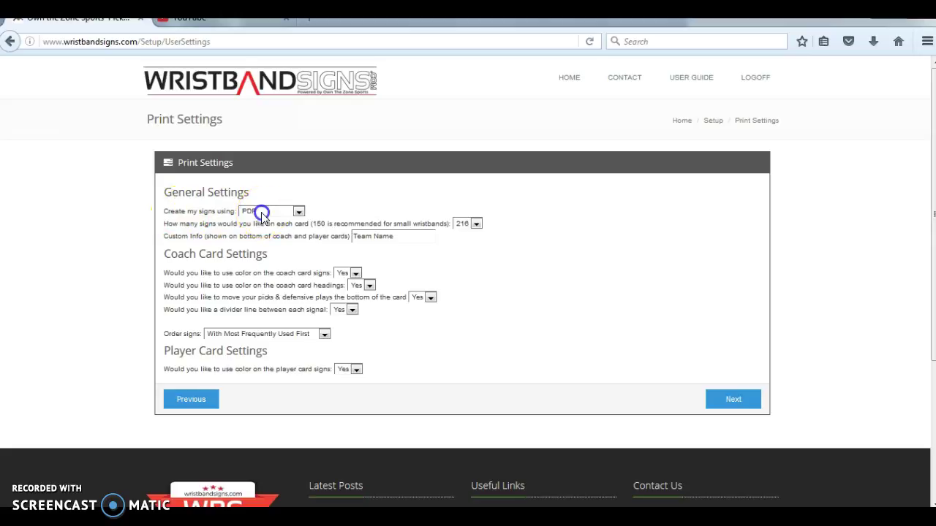
click(249, 237)
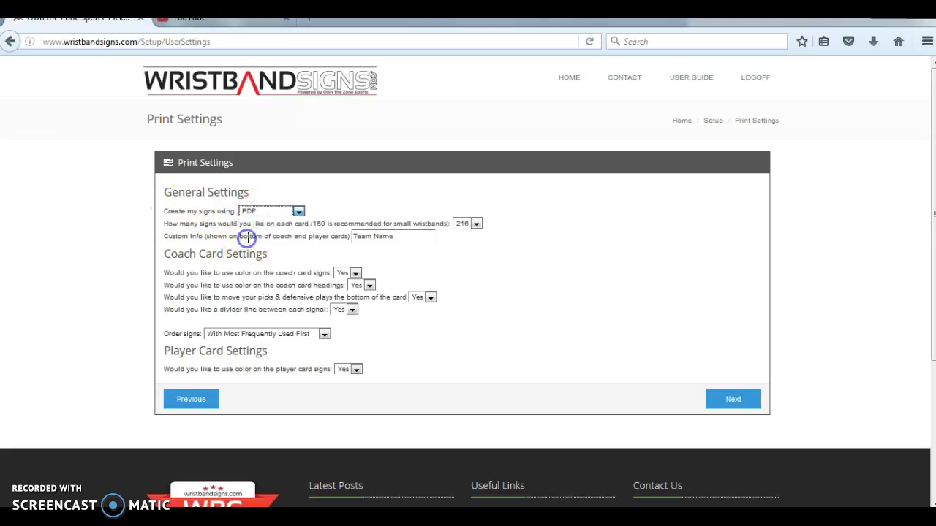
click(476, 224)
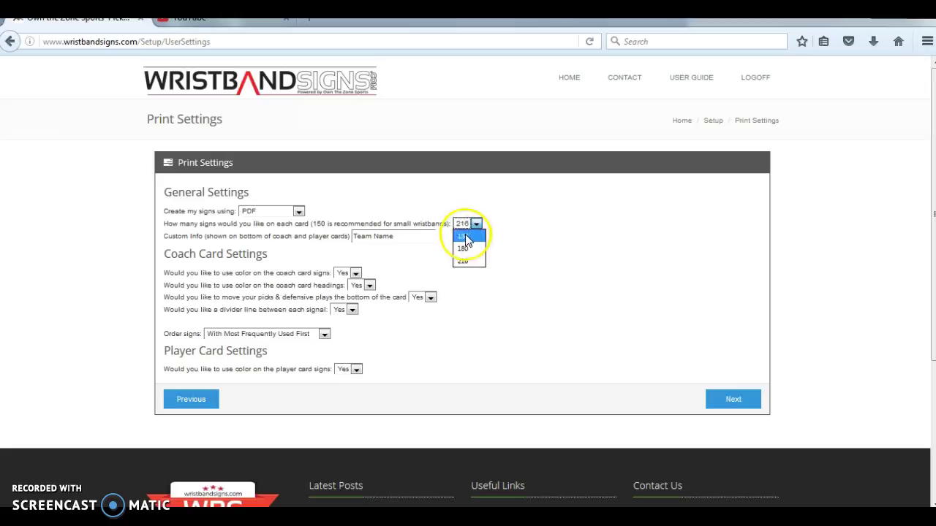
click(523, 232)
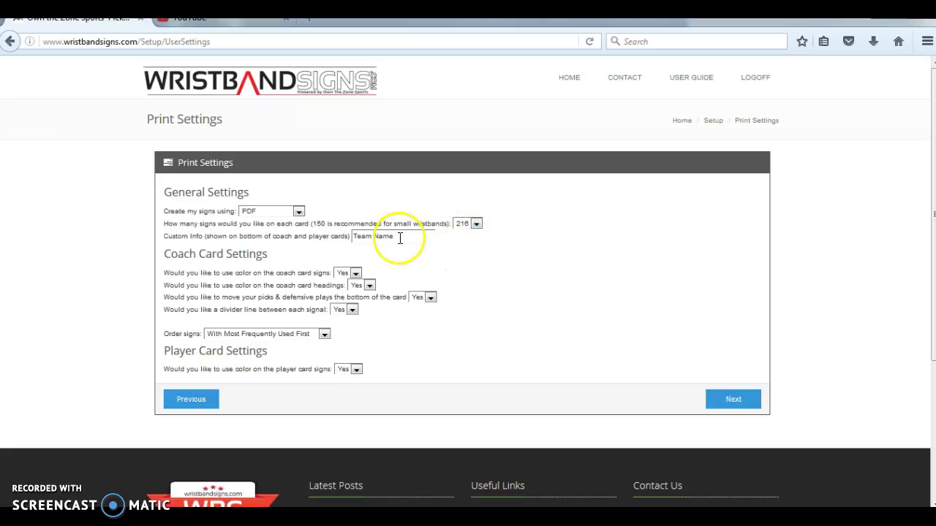
click(459, 260)
Open Advanced Settings and leave Signal Code First and matching number 10 unchanged.
click(722, 407)
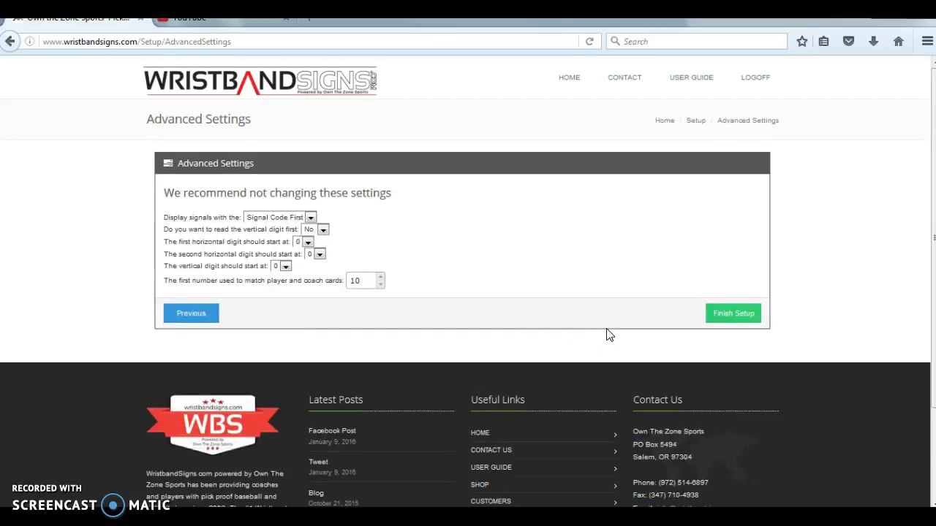
click(553, 326)
click(294, 282)
Finish the setup wizard with advanced defaults kept and let the site load.
click(723, 315)
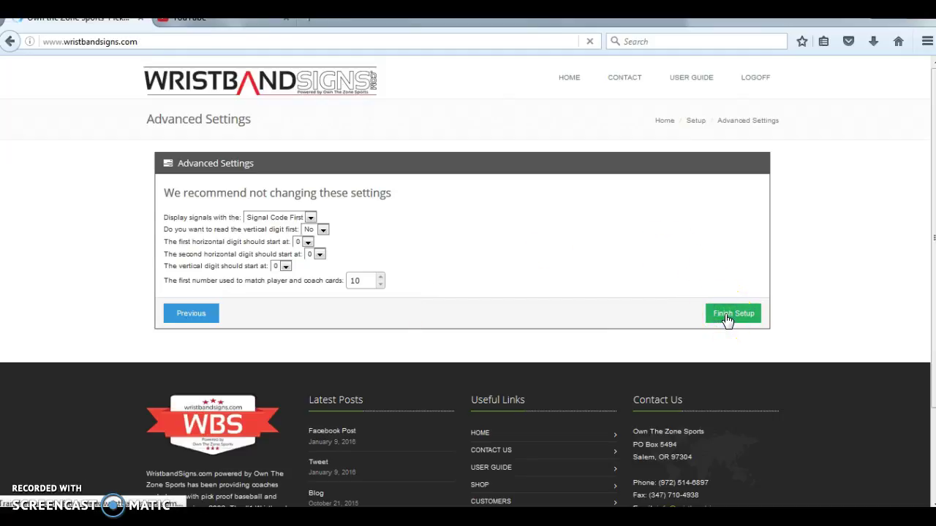